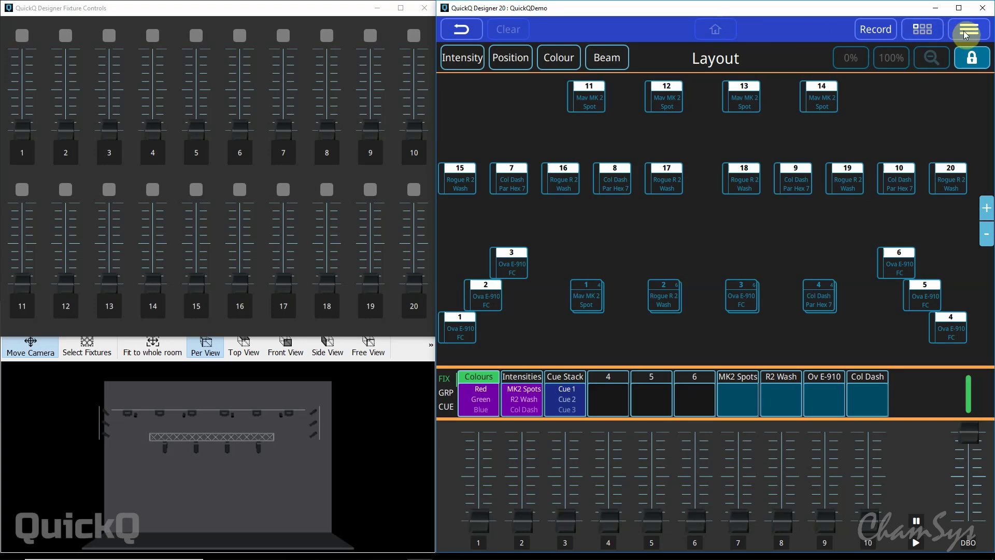
Step: Start a new blank show from the Files page, clearing the demo show from memory
click(965, 35)
click(936, 56)
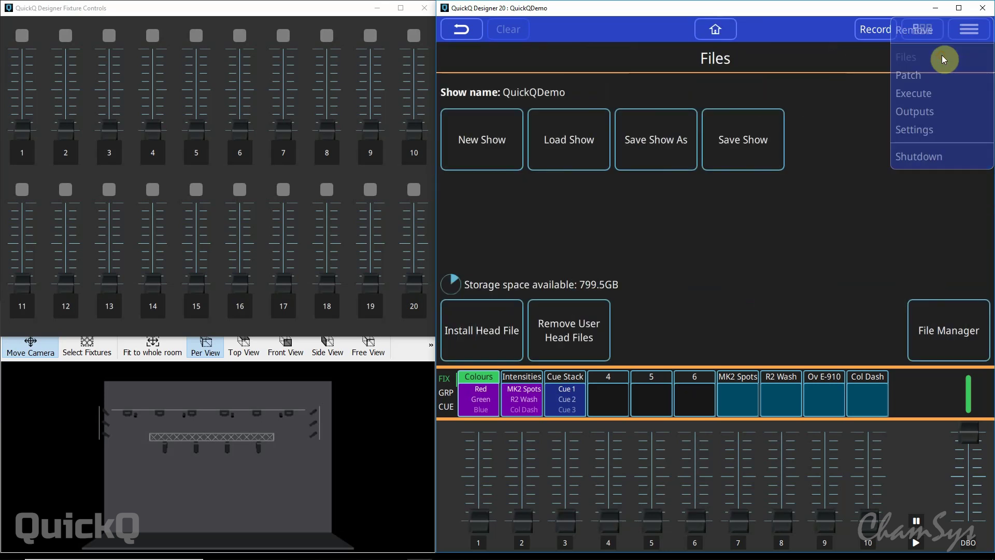
click(478, 153)
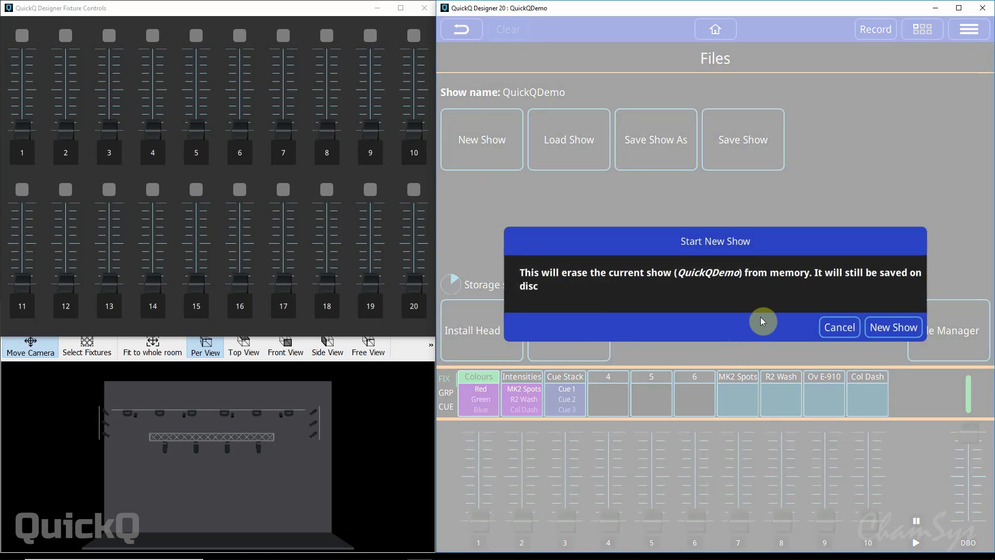
click(893, 329)
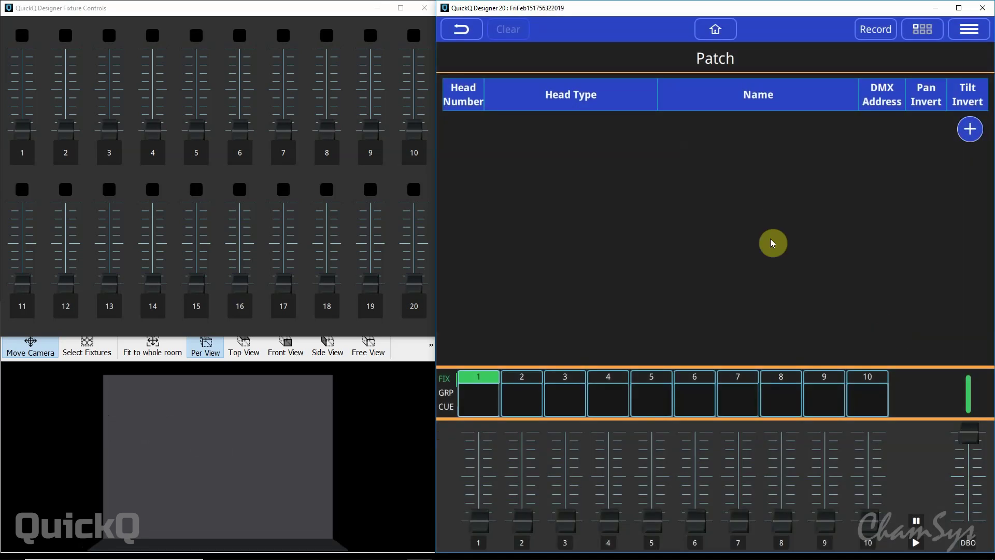
click(716, 31)
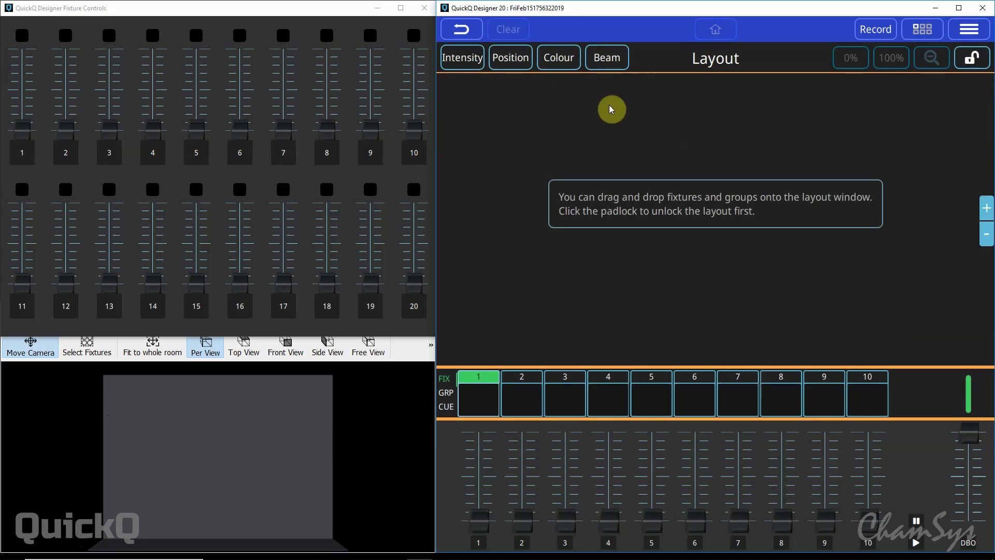
click(974, 38)
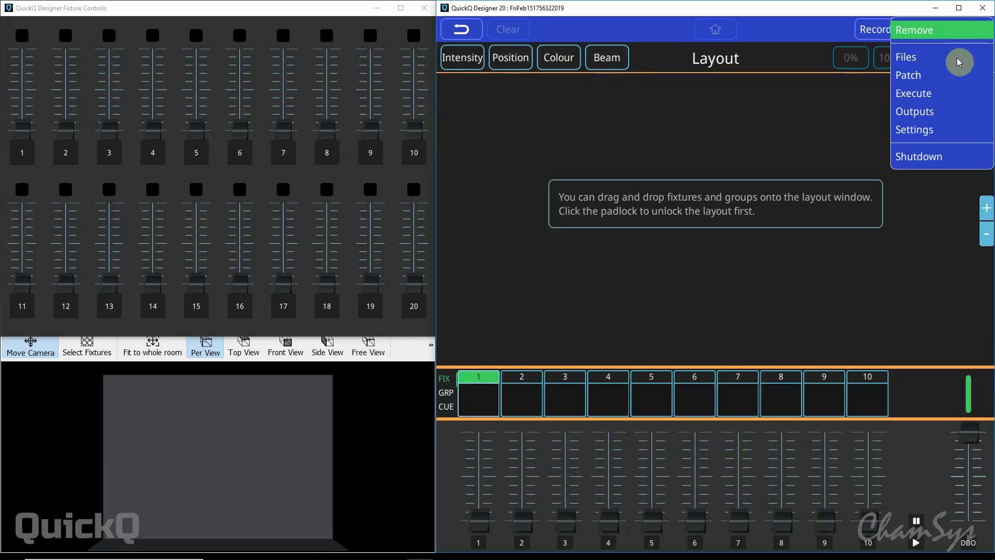
click(948, 78)
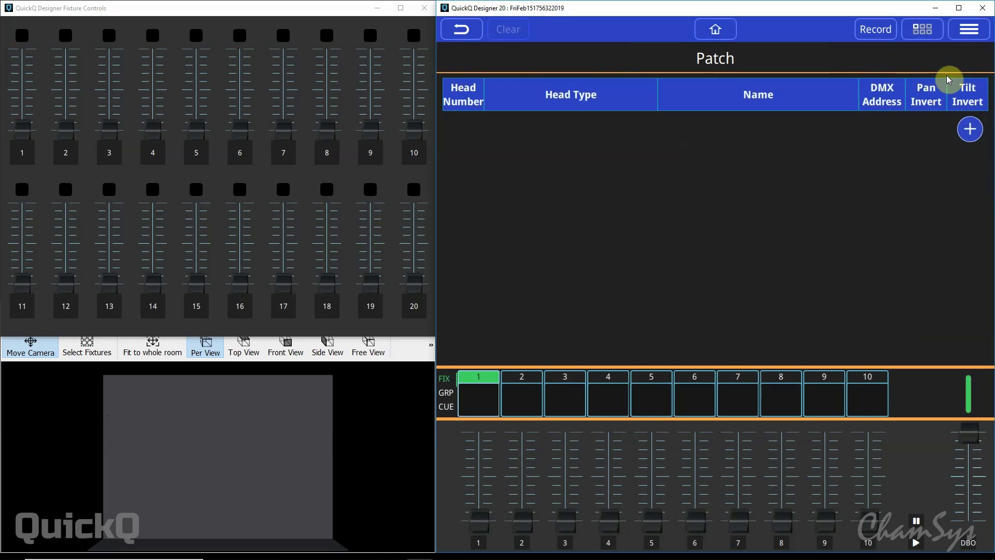
Step: Open Add Fixtures on the Patch page and browse the Find library's 866 manufacturers
click(971, 130)
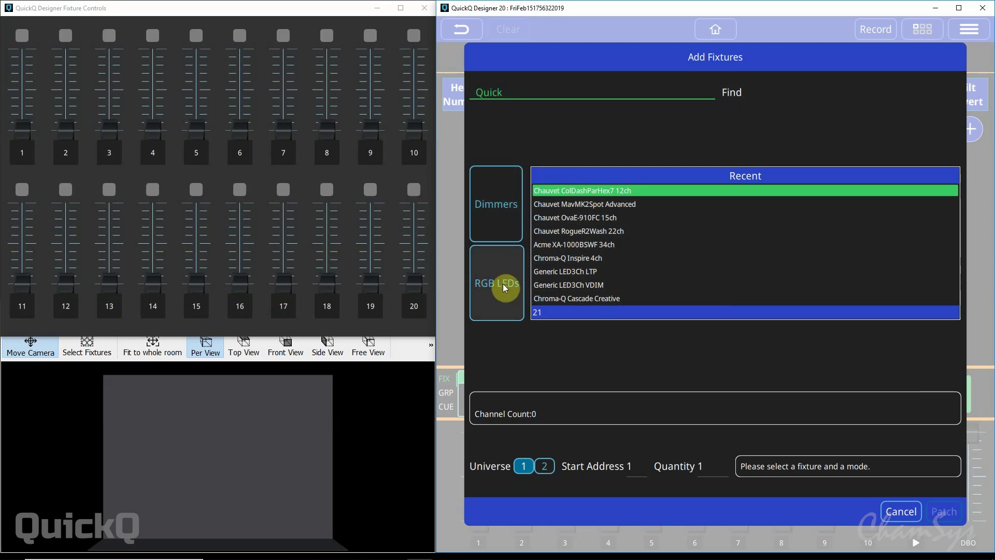
click(744, 101)
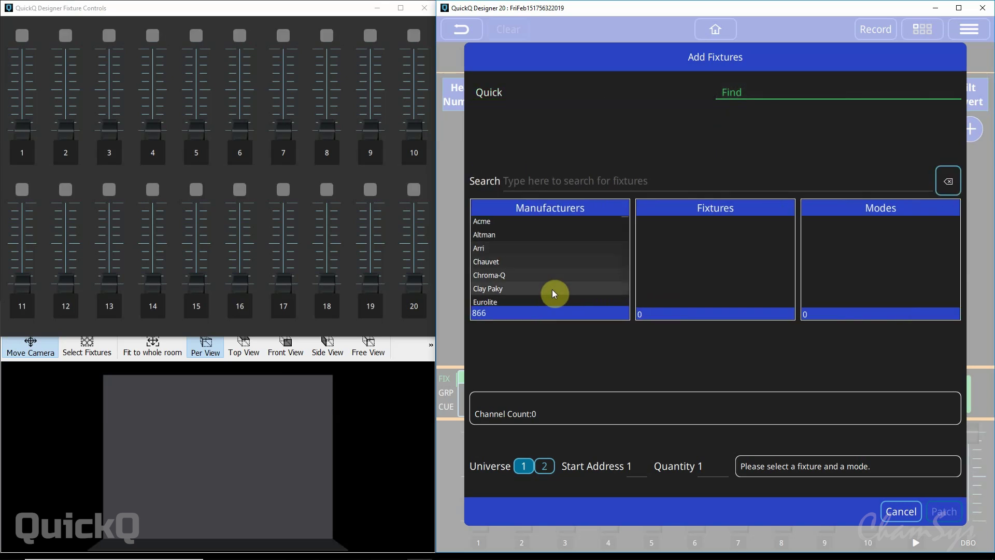
scroll(540, 244, down, 2)
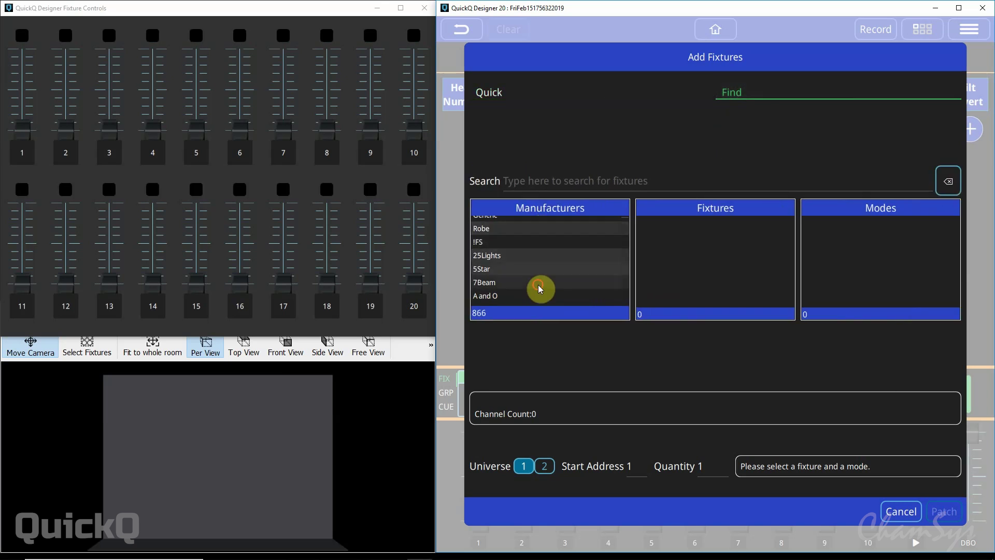
drag(540, 287, 536, 252)
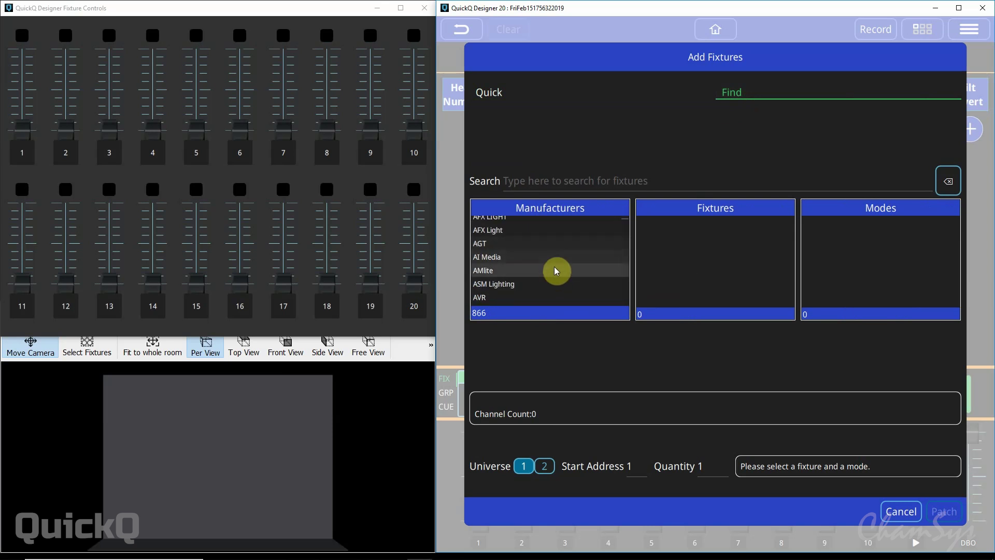
mouse_move(560, 248)
mouse_down()
mouse_move(564, 274)
mouse_move(557, 251)
mouse_up()
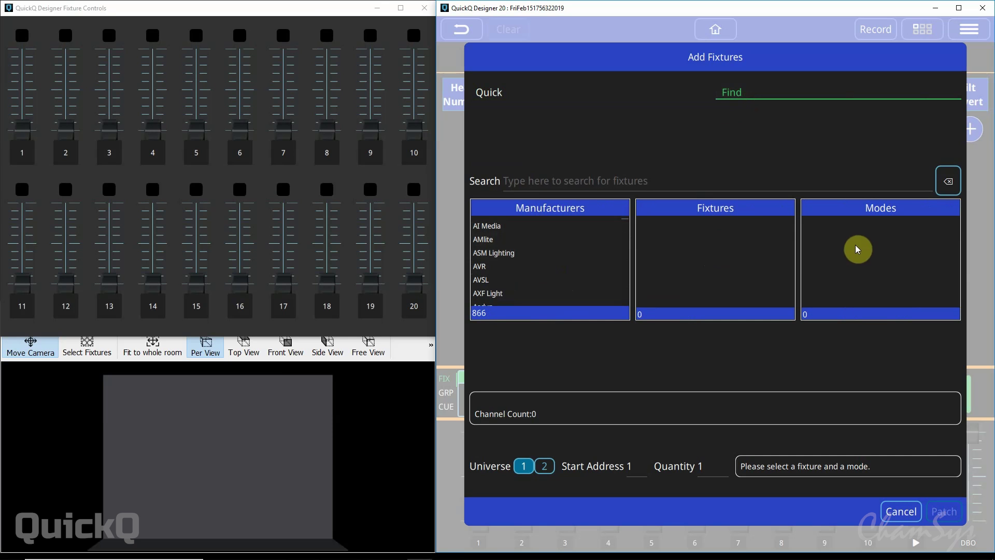
Step: Search 'maver' and choose the Maverick MK2 Spot in Advanced mode
click(574, 182)
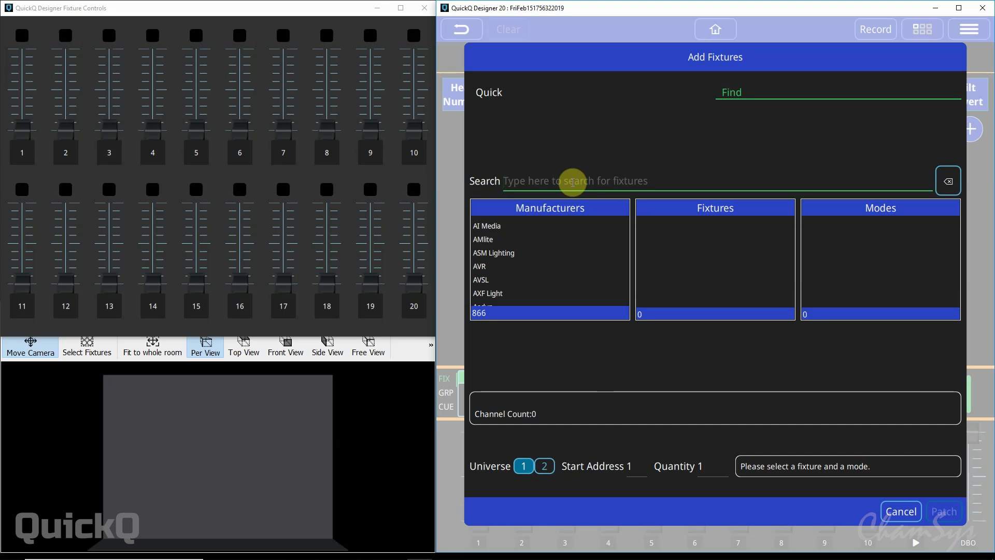
text(maver)
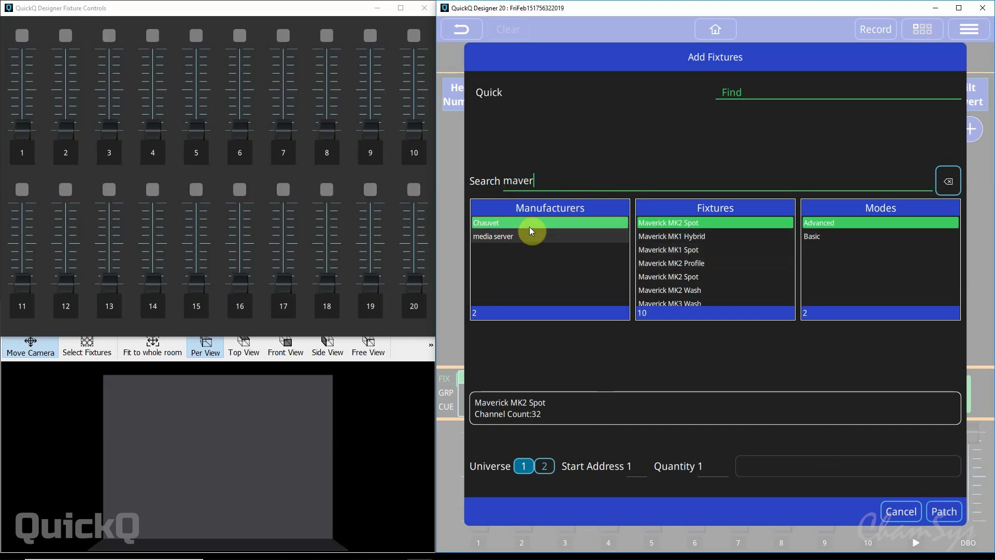
scroll(684, 244, down, 2)
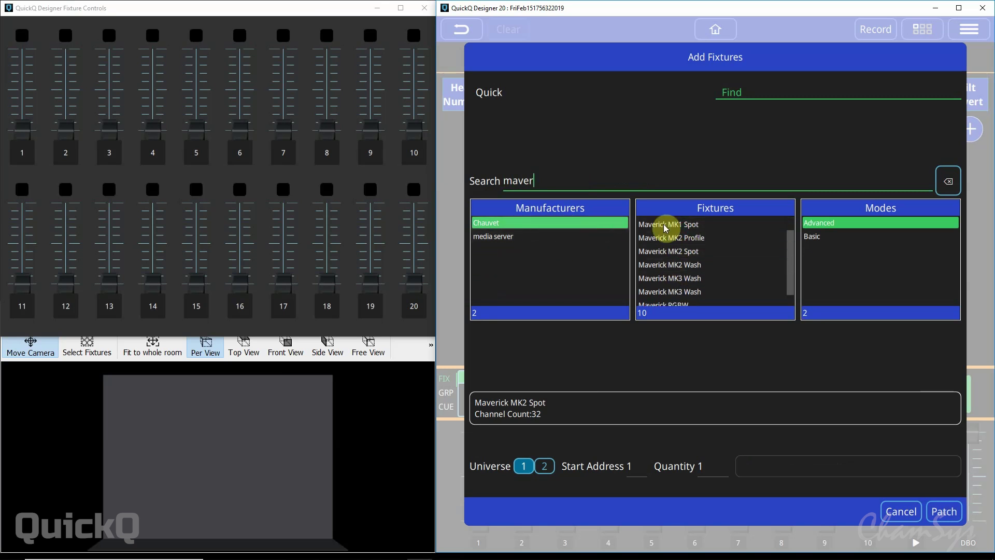
click(679, 252)
click(811, 226)
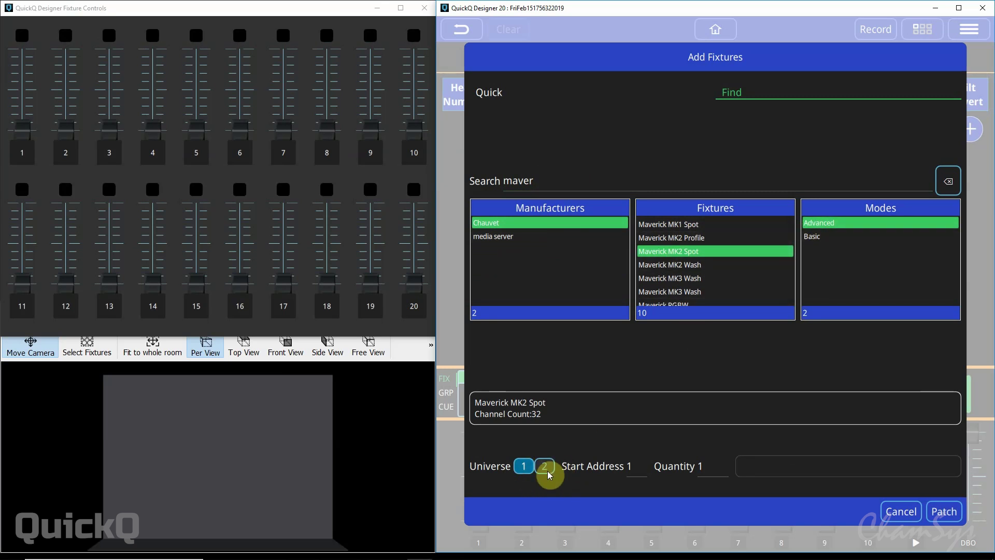
Step: Patch a quantity of 10 spots from start address 1 on universe 1
click(629, 467)
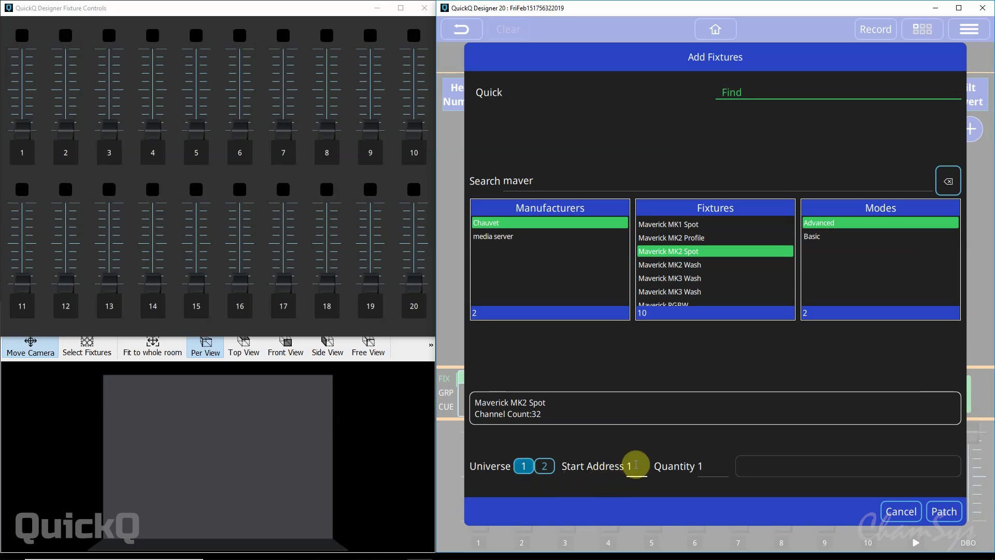
click(715, 467)
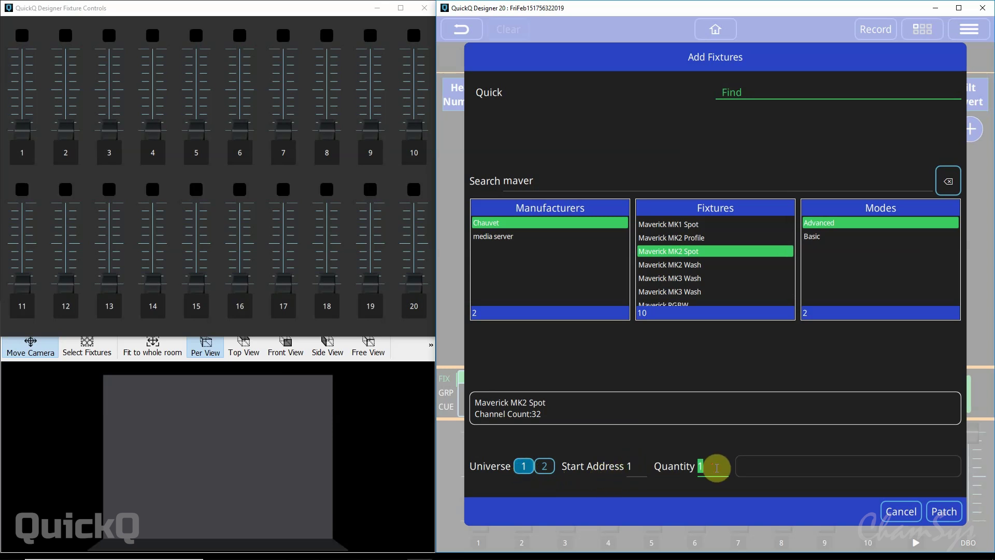
text(10)
click(951, 512)
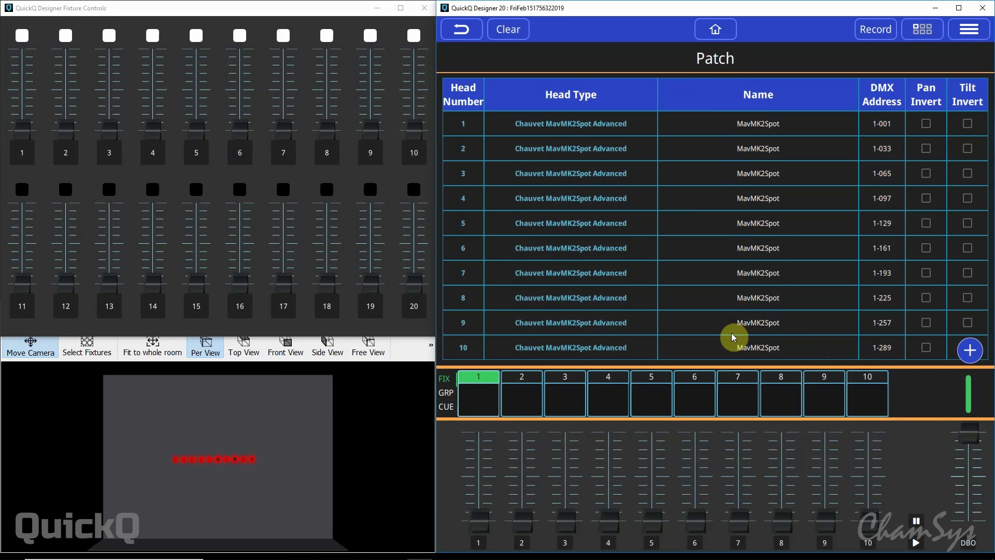
Step: Go to the Layout screen and unlock it for arranging fixtures
click(717, 30)
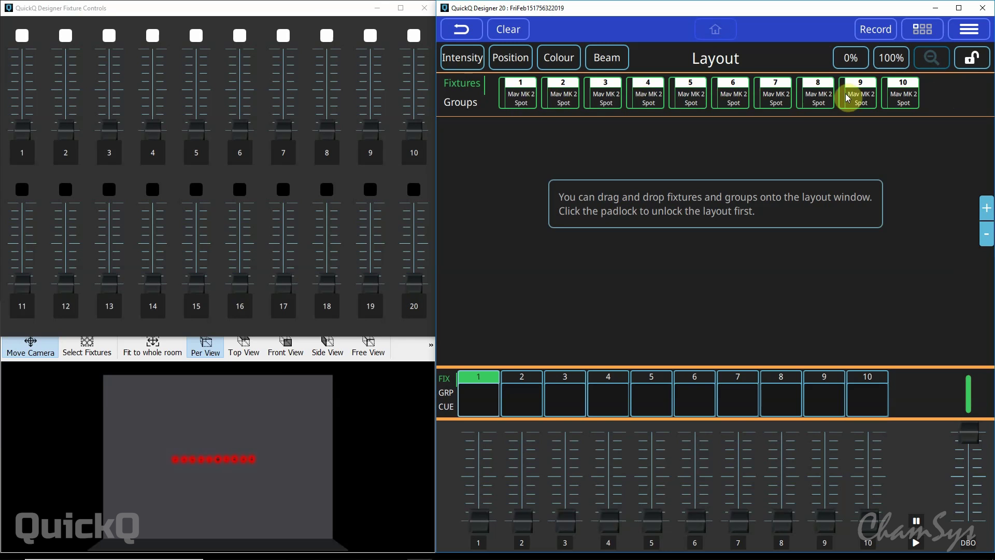
click(972, 58)
Step: Place spots 1–5 in the top row and 6–10 in the second row, then lock the layout
drag(527, 93, 713, 157)
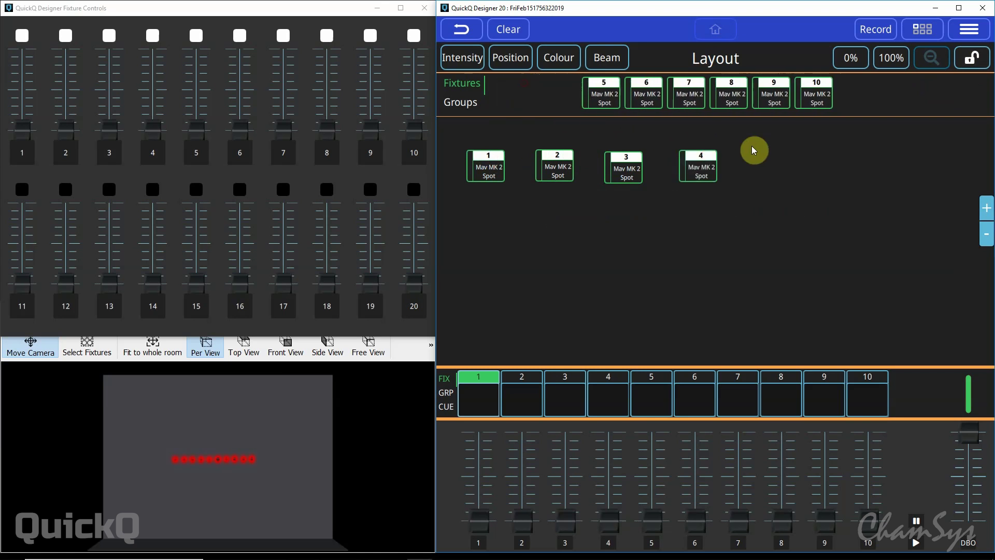
drag(524, 91, 778, 168)
drag(521, 90, 484, 236)
drag(520, 91, 561, 236)
drag(521, 91, 713, 228)
drag(520, 89, 778, 231)
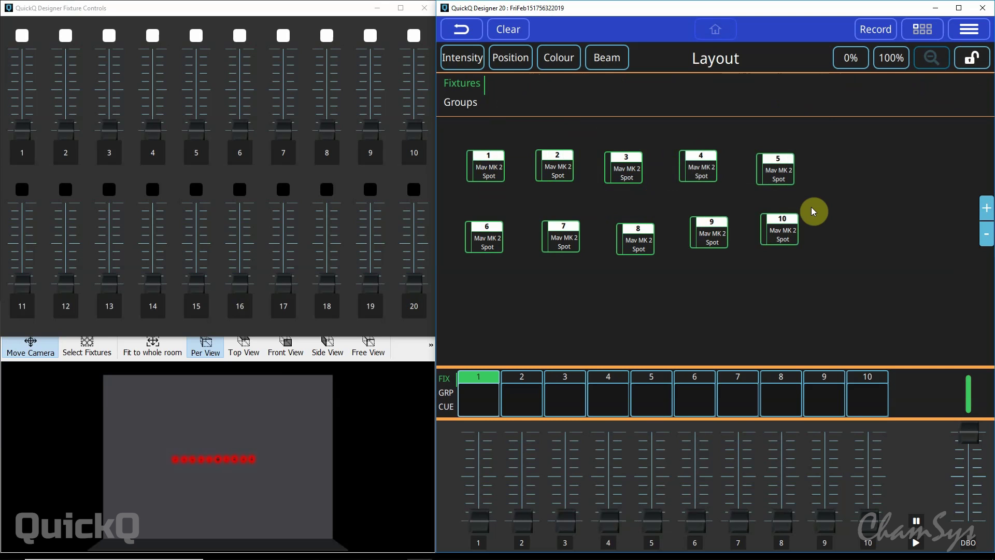
click(972, 65)
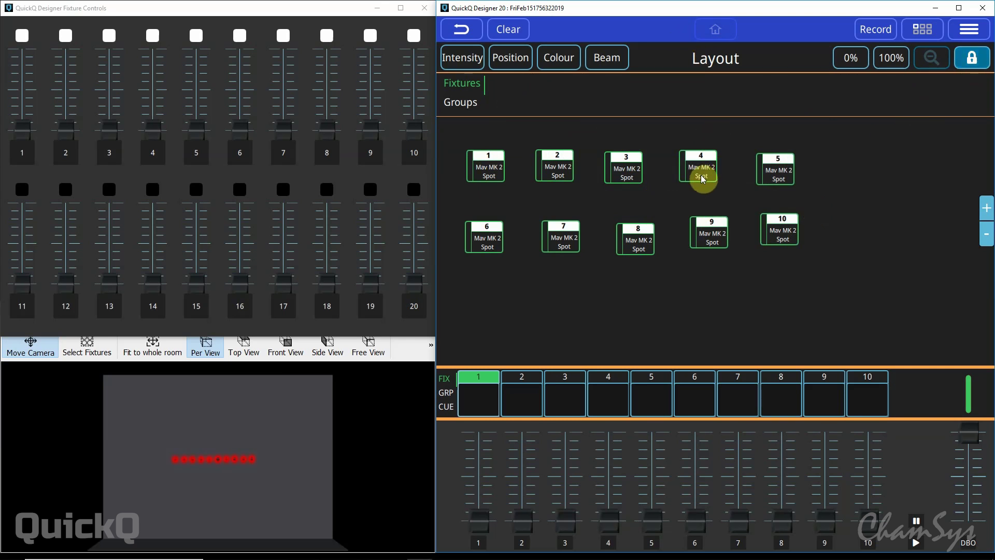
Step: Select spots 1–5, bring them to 100% intensity, then clear them back to dark
click(507, 32)
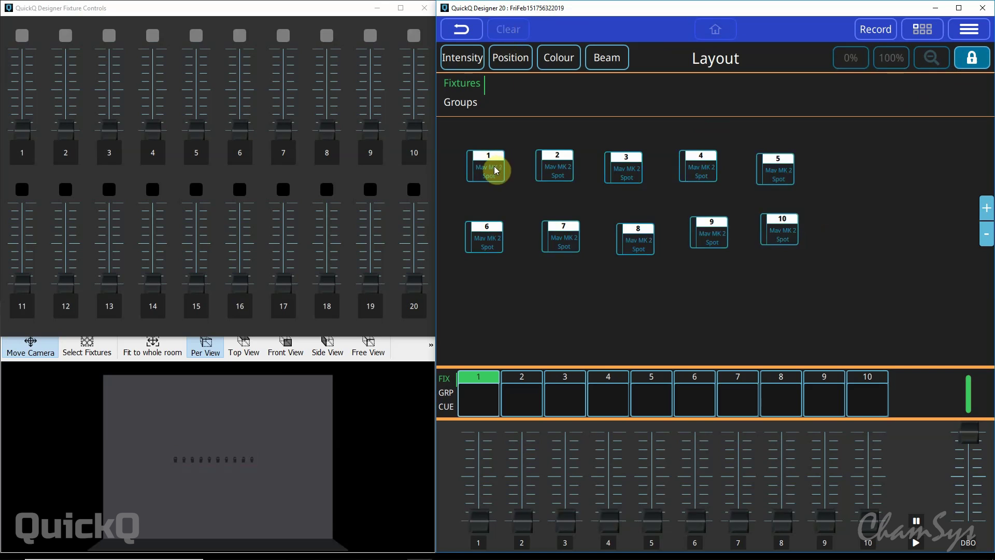
drag(494, 170, 769, 176)
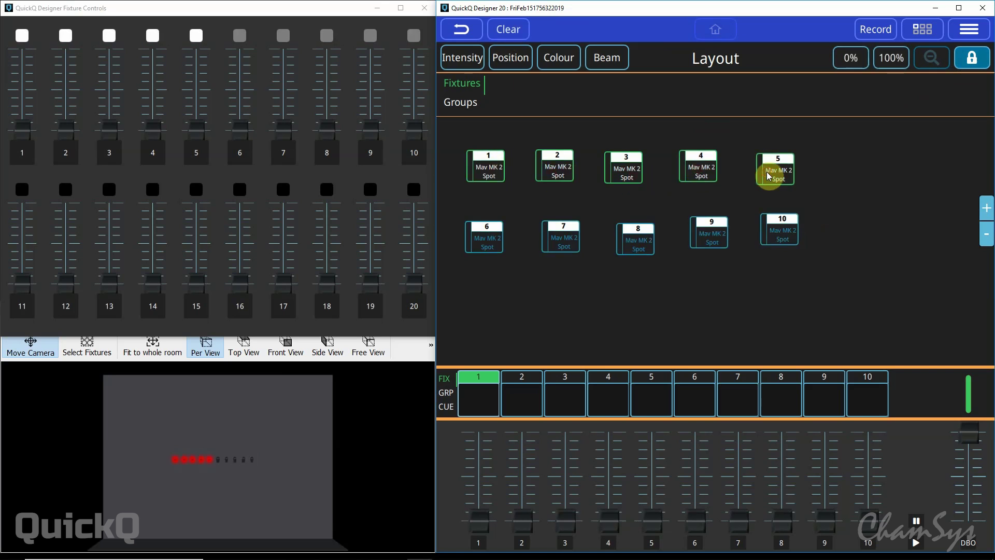
click(891, 58)
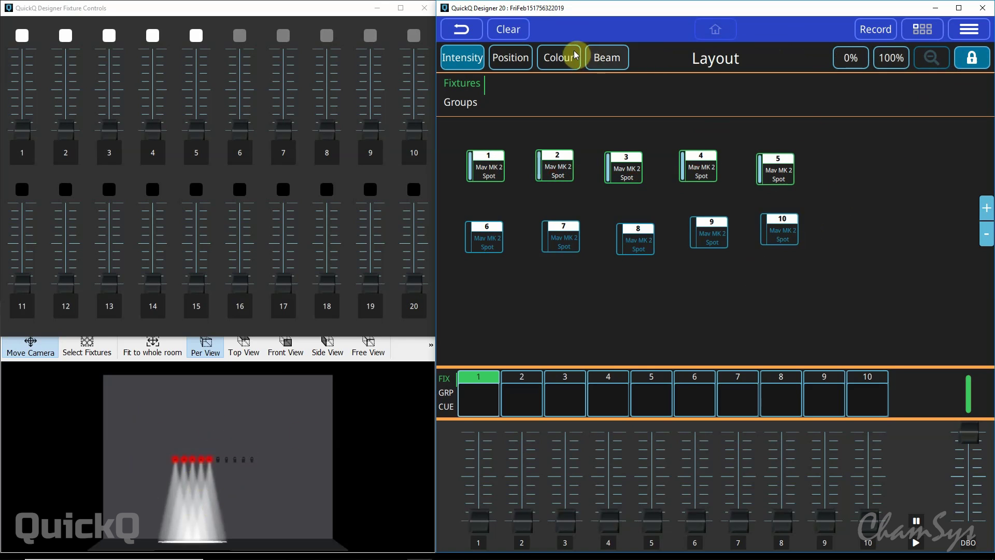
click(507, 30)
Step: From the Patch page, search 'maver' and choose the Maverick MK2 Wash in Basic mode
click(960, 29)
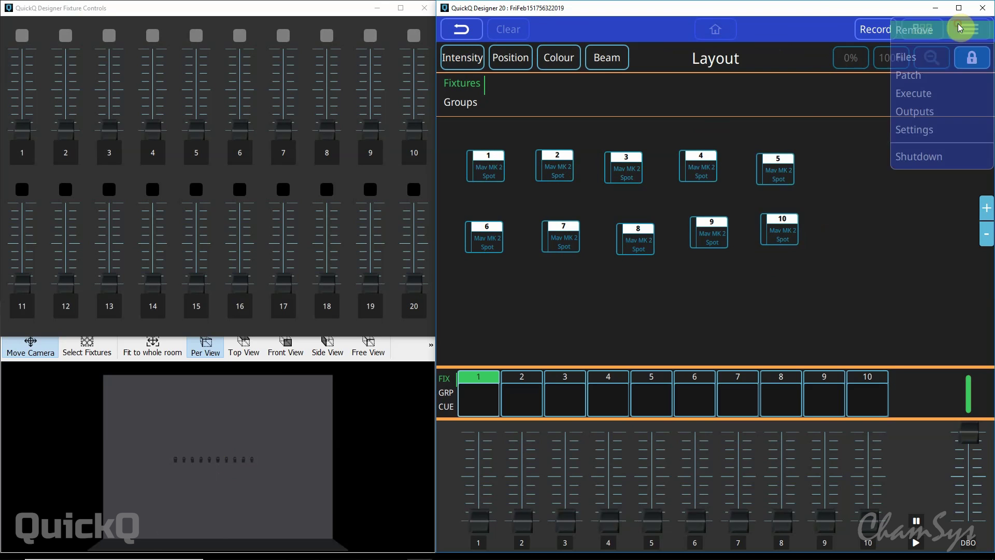
click(942, 76)
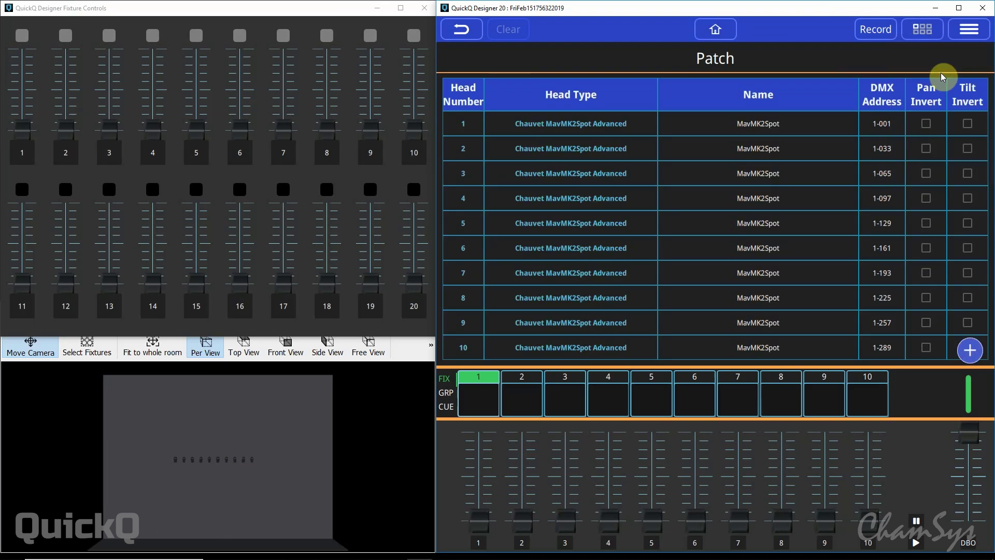
click(973, 353)
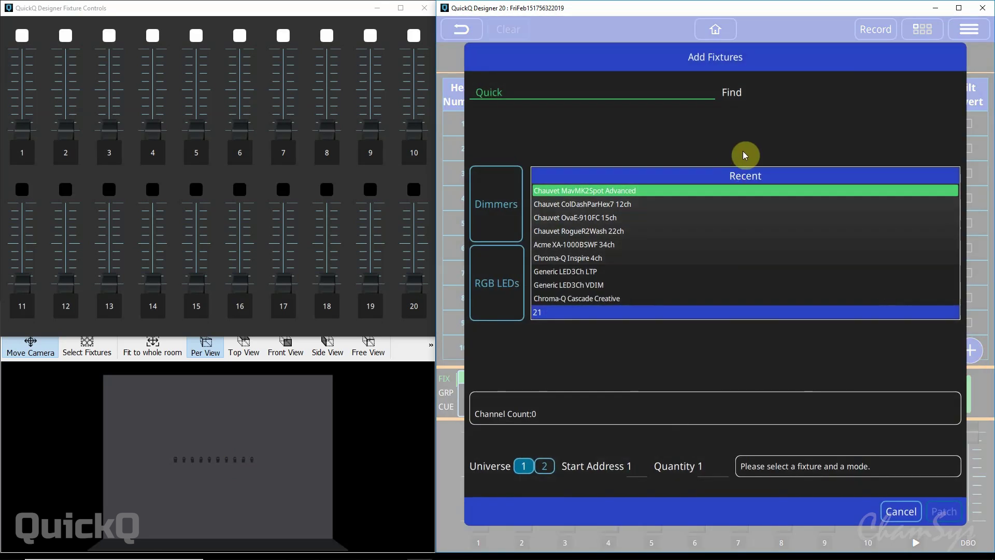
click(764, 92)
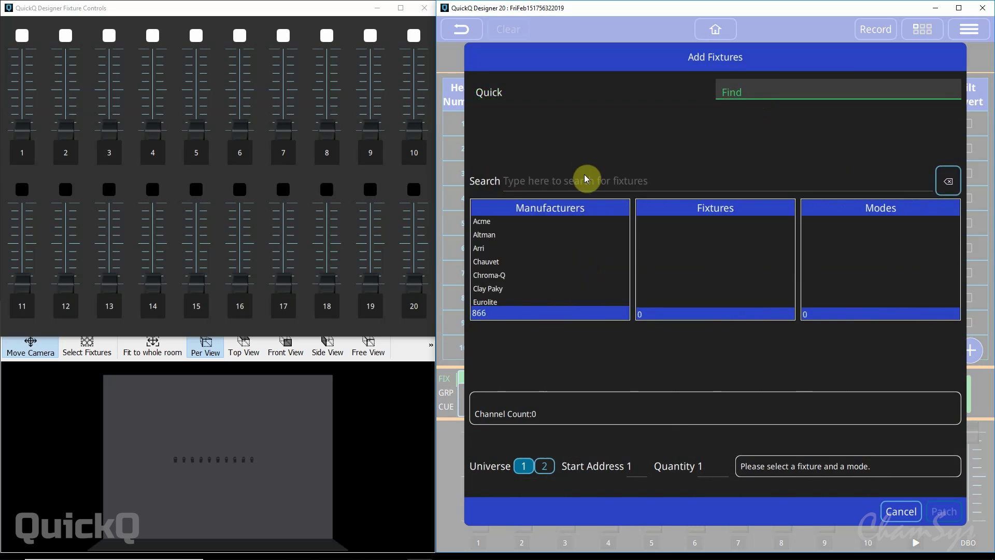
text(maver)
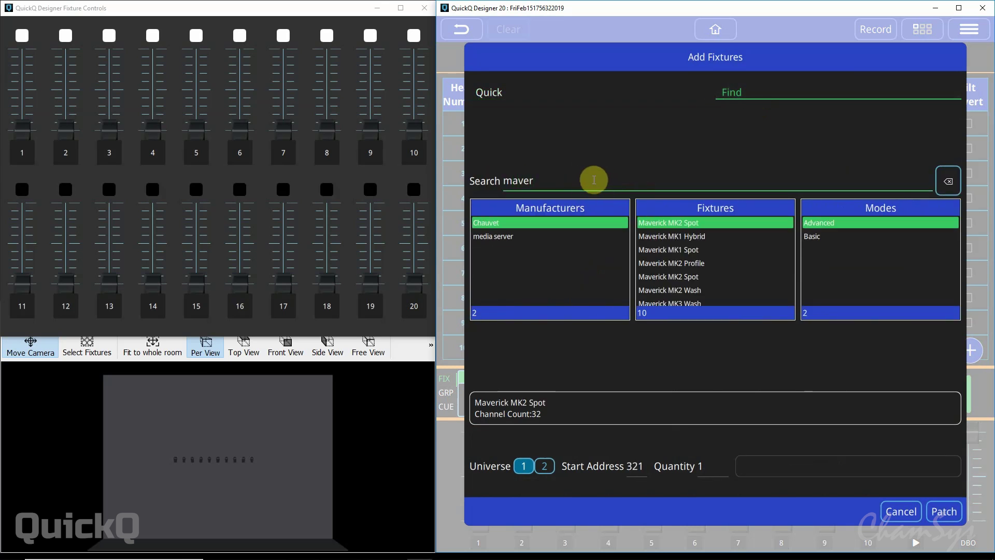
click(697, 290)
click(818, 236)
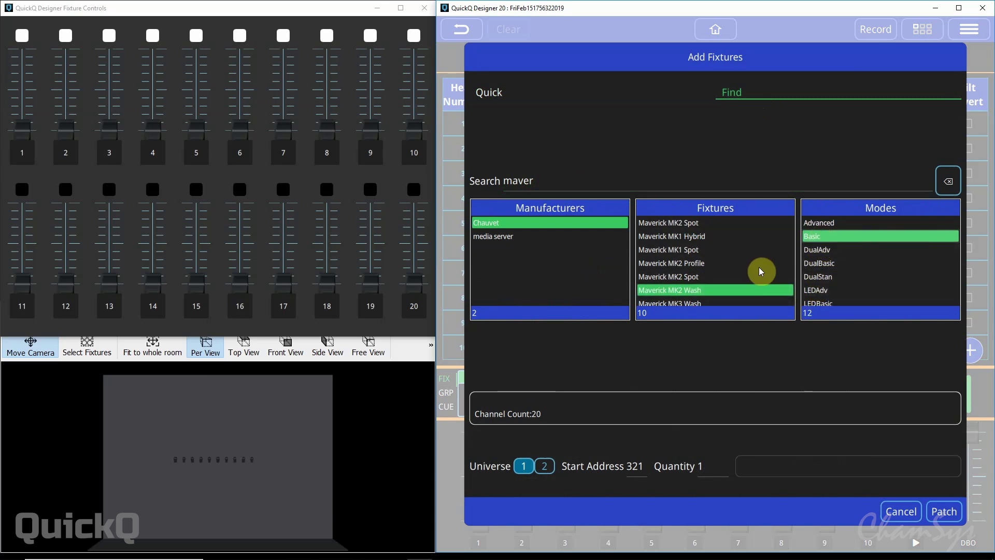
Step: Set the wash to universe 2 with quantity 1 and patch it as fixture 11
click(544, 467)
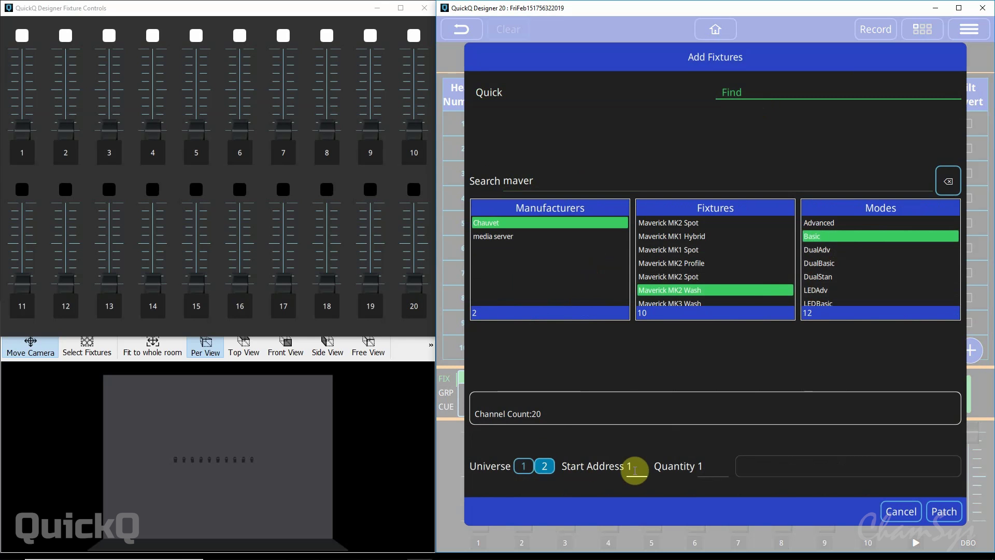
click(707, 465)
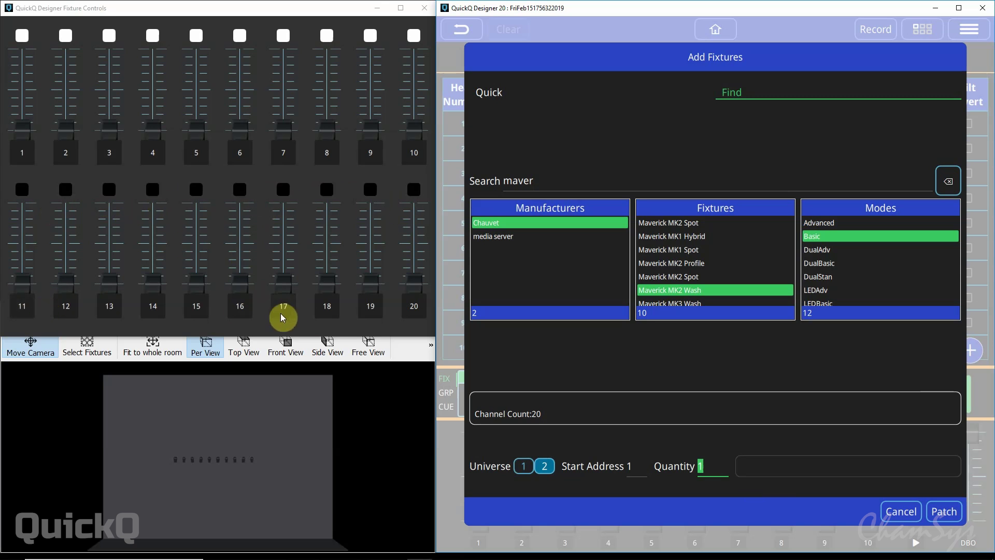
click(22, 307)
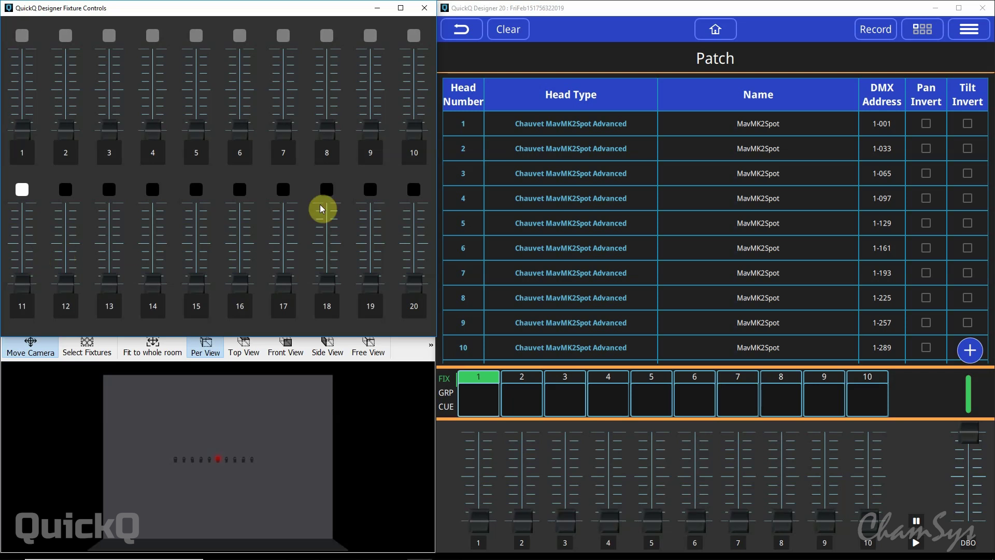
Step: Unlock the Layout and place the MK2 Wash, fixture 11, to the right of spot 5
click(706, 38)
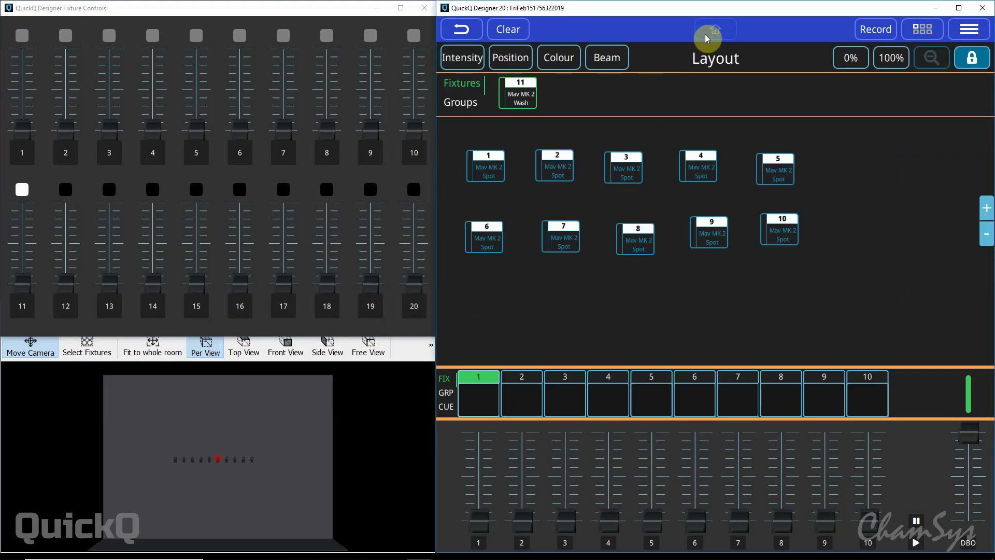
click(506, 88)
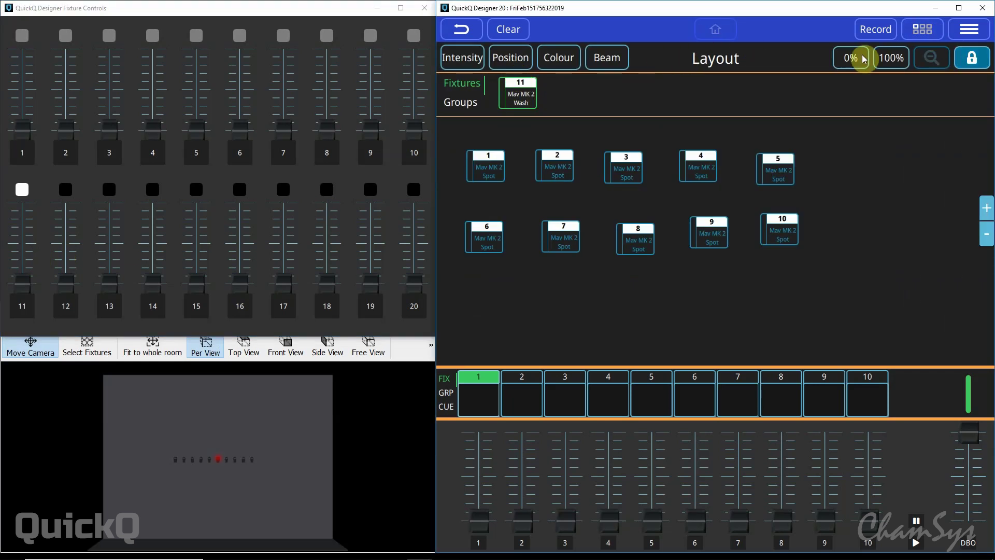
click(972, 57)
drag(510, 89, 870, 194)
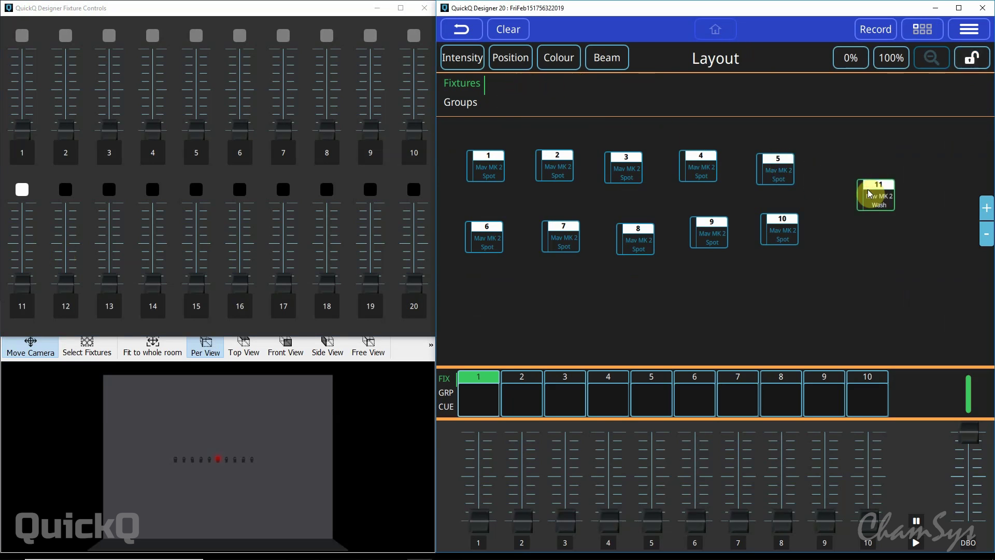